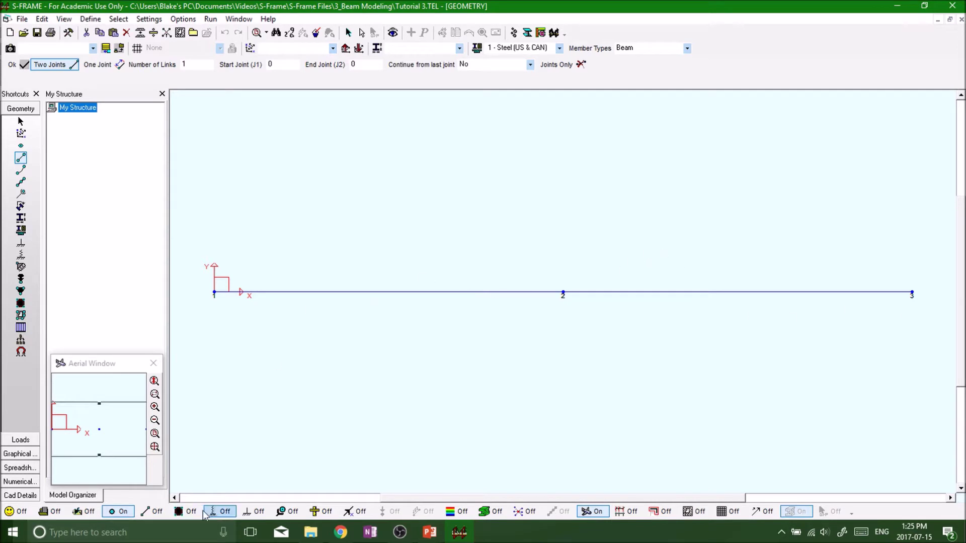
# Step: Turn on member numbering so members 1 and 2 appear on the two beam spans
pyautogui.click(151, 511)
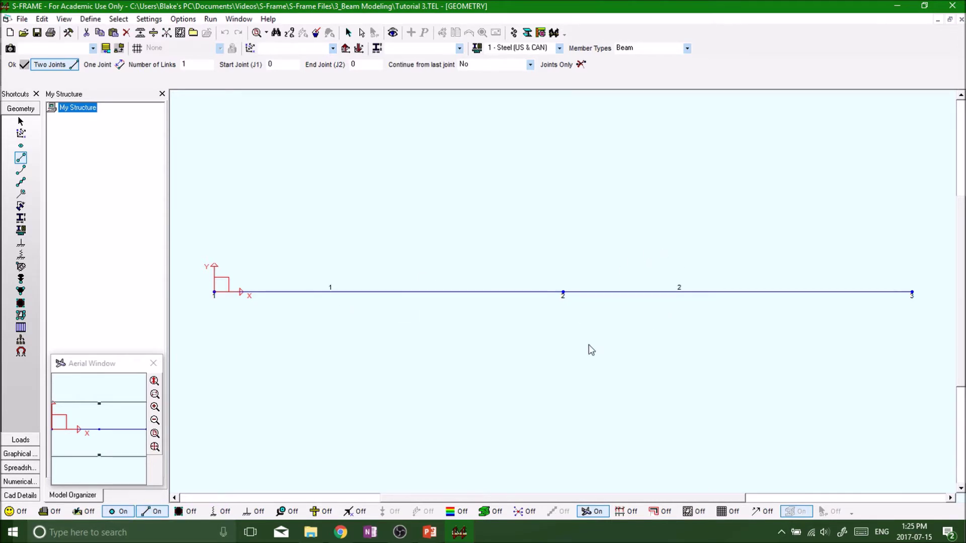
pyautogui.click(151, 511)
pyautogui.click(152, 511)
pyautogui.click(21, 219)
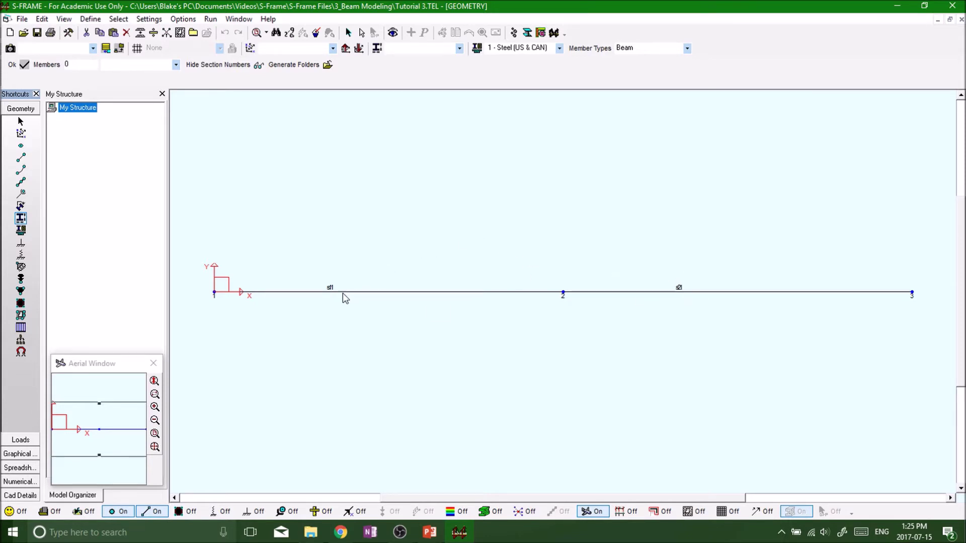
# Step: Open the Section Properties Tool with its empty local section database
pyautogui.click(23, 222)
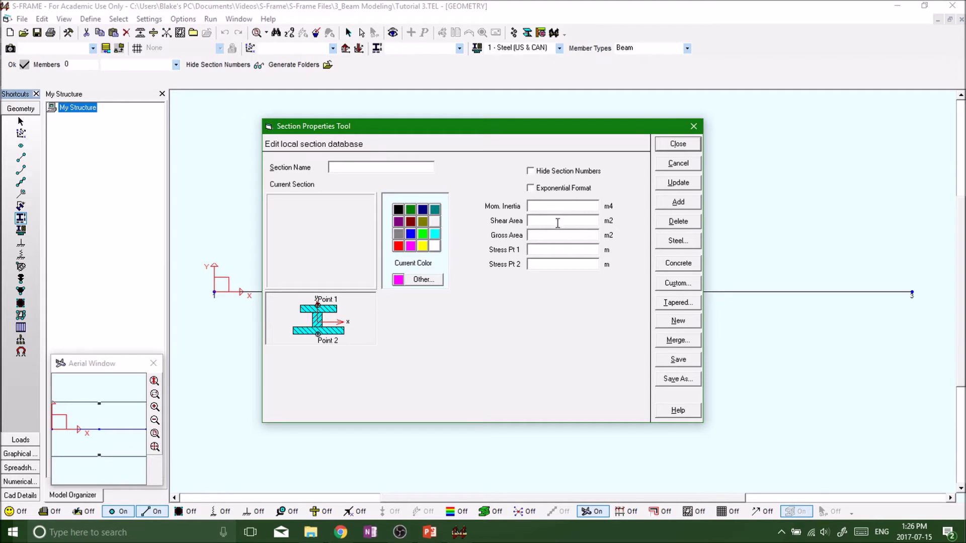
# Step: Open the Custom Sections builder and choose the I-shape to start a custom I-section
pyautogui.click(674, 283)
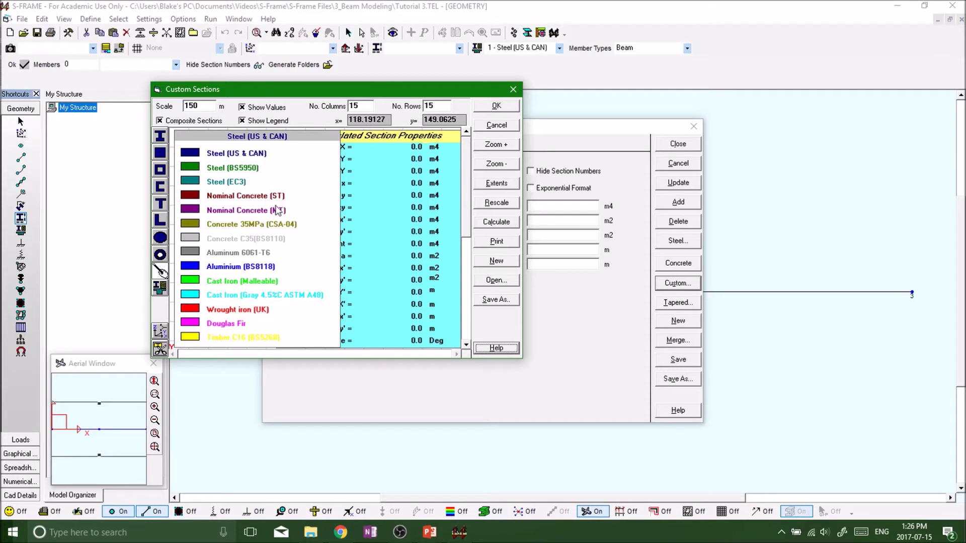
pyautogui.click(512, 91)
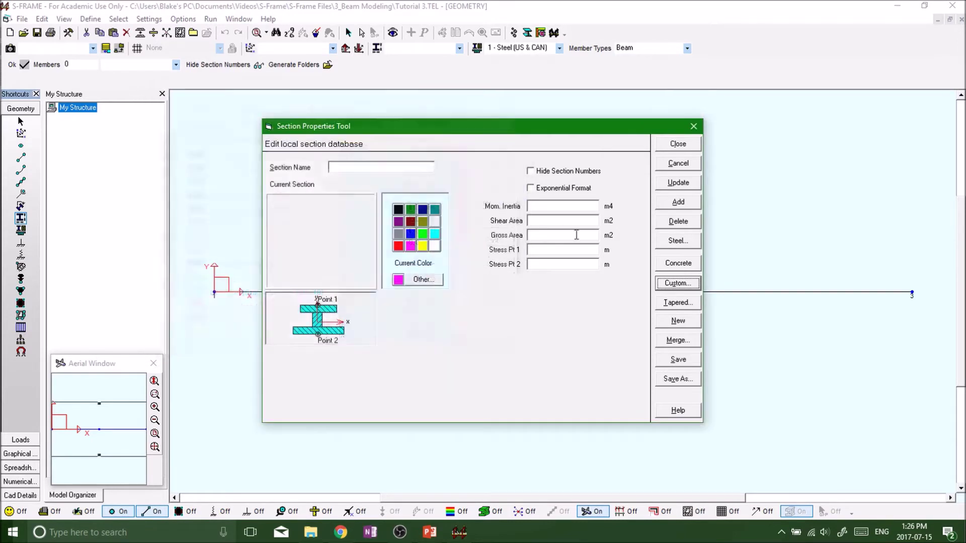
pyautogui.click(673, 285)
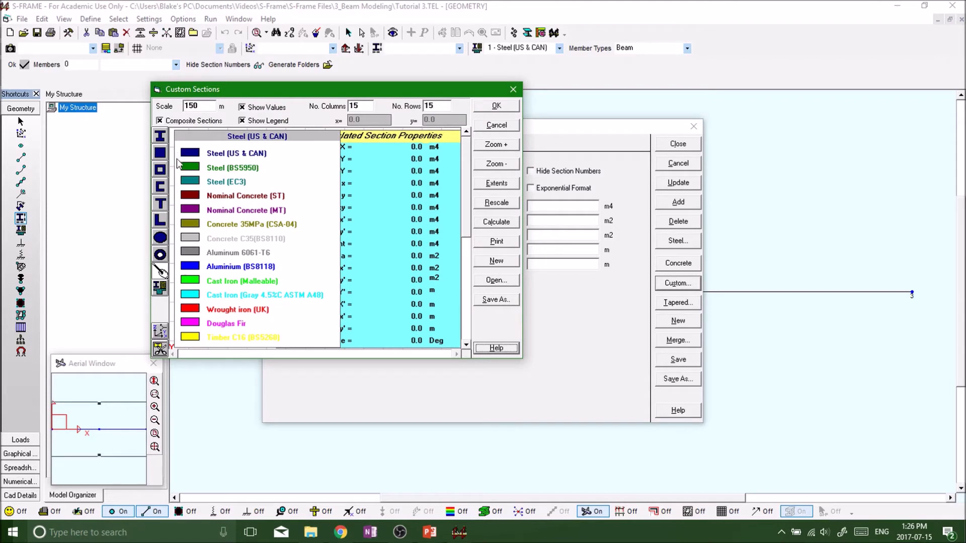
pyautogui.click(218, 156)
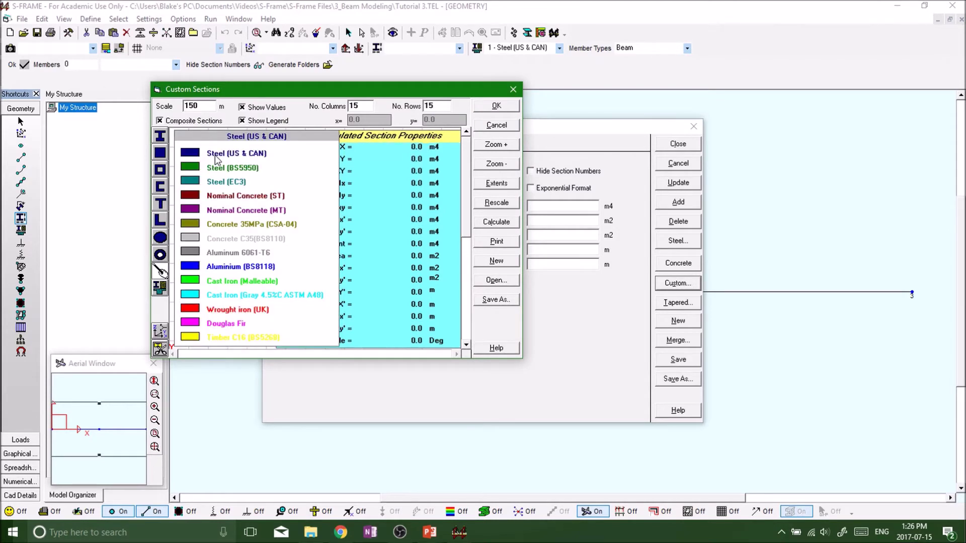
pyautogui.click(160, 137)
# Step: Set I-section flange widths 0.25, flange thicknesses 0.015, depth 0.75 and web 0.1, then confirm
pyautogui.doubleClick(540, 213)
pyautogui.doubleClick(418, 188)
pyautogui.doubleClick(356, 277)
pyautogui.doubleClick(543, 262)
pyautogui.doubleClick(412, 190)
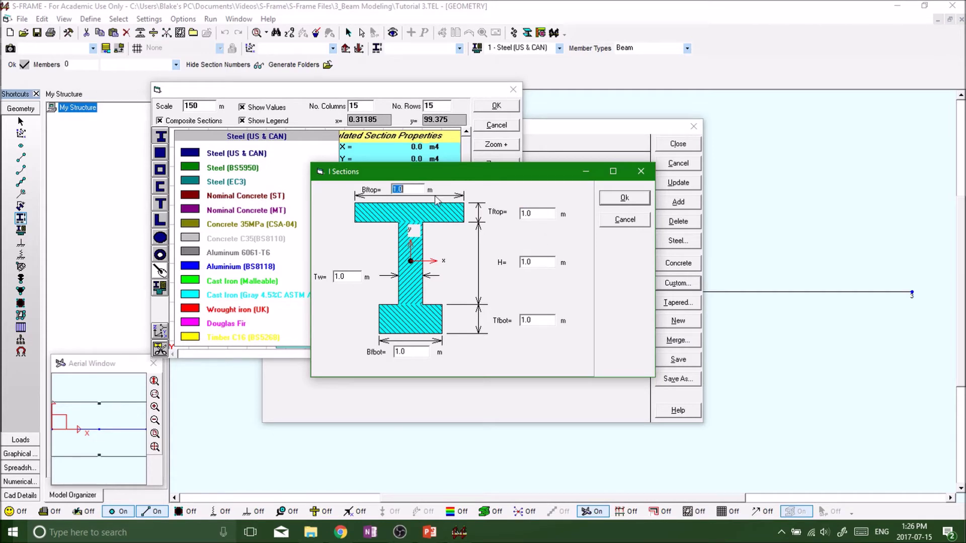
pyautogui.write('.25')
pyautogui.write('.25')
pyautogui.write('.1')
pyautogui.write('01')
pyautogui.write('5')
pyautogui.doubleClick(537, 318)
pyautogui.write('.015')
pyautogui.doubleClick(540, 262)
pyautogui.doubleClick(349, 277)
pyautogui.write('.1')
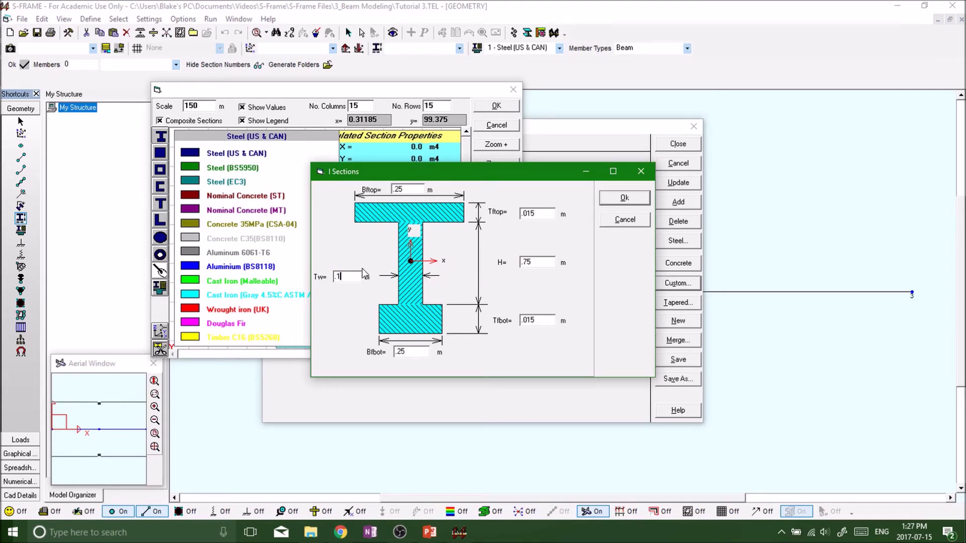
pyautogui.click(624, 198)
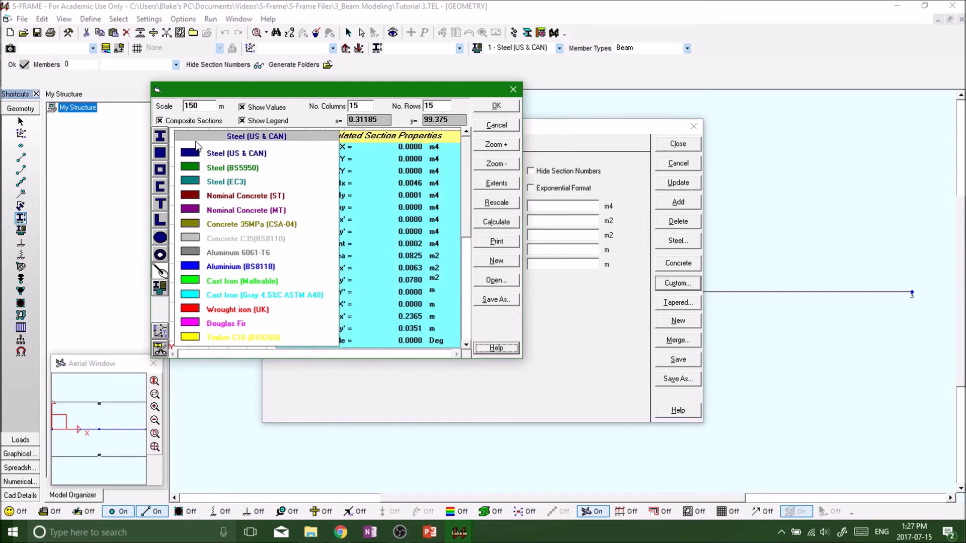
pyautogui.click(247, 159)
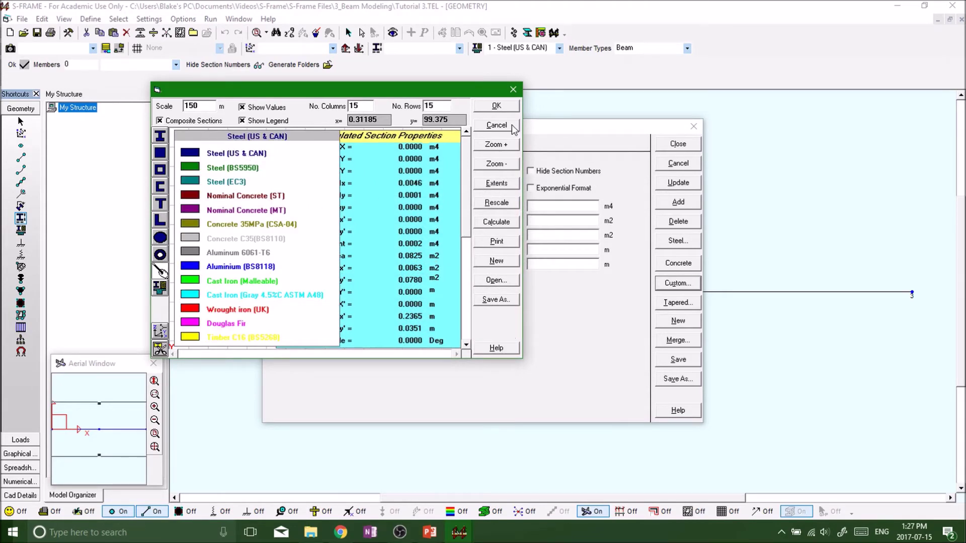
# Step: Save the custom I-section to the local database as section 1, inertia 0.004613063 m4
pyautogui.click(479, 109)
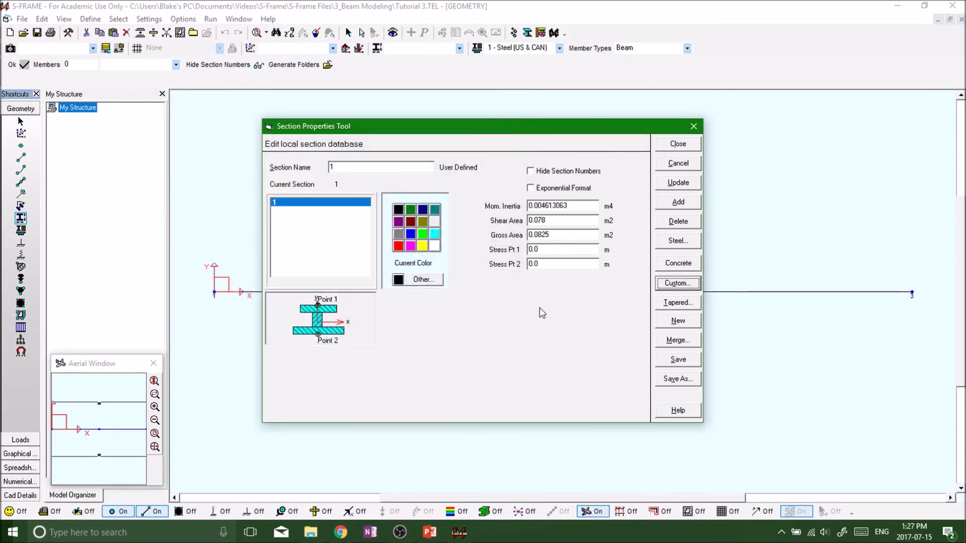
pyautogui.click(338, 169)
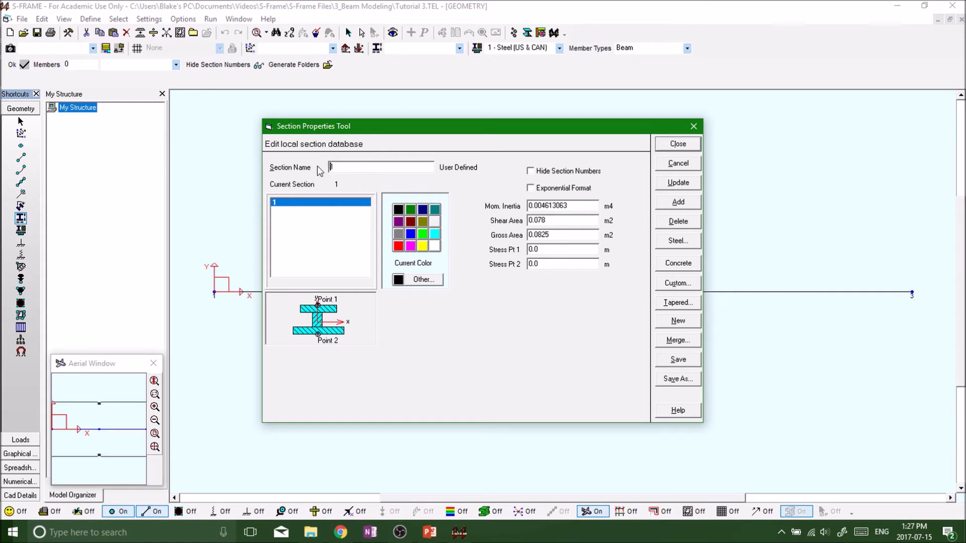
pyautogui.doubleClick(340, 167)
pyautogui.click(678, 240)
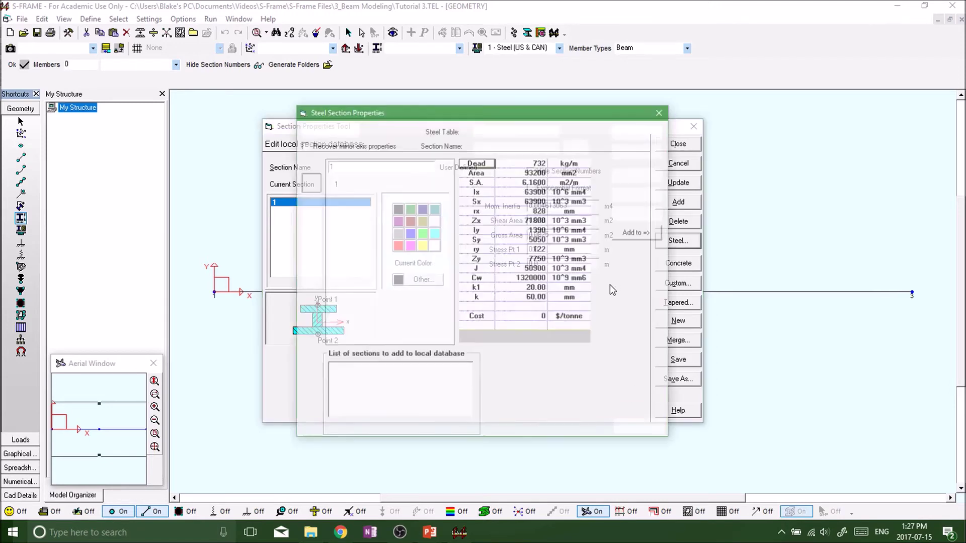
pyautogui.click(661, 111)
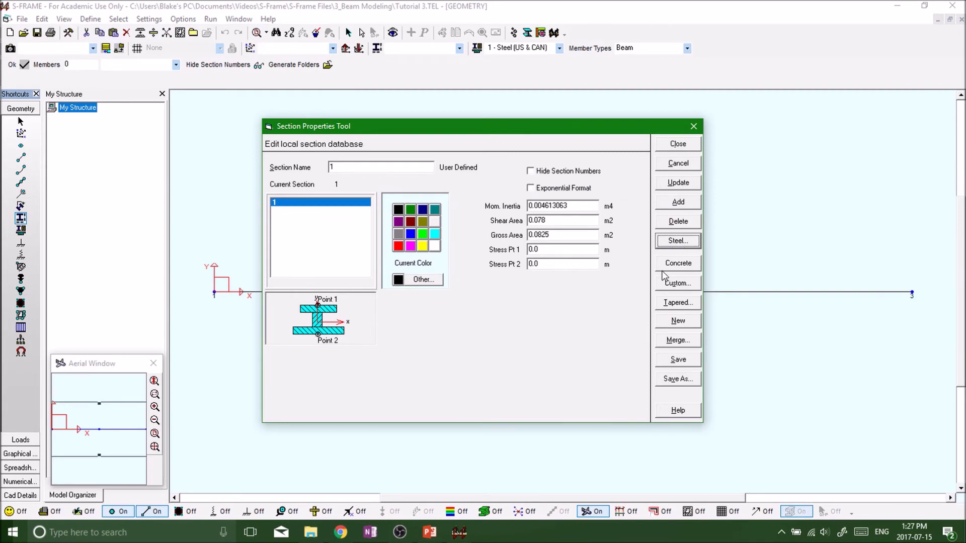
# Step: Pick W200X15 from the CISC steel catalogue and add it as section 2
pyautogui.click(672, 242)
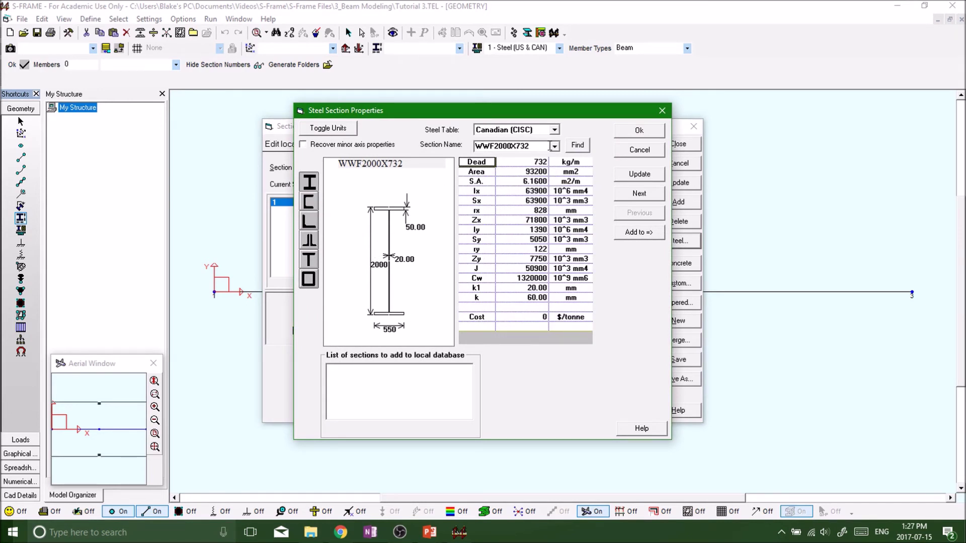
pyautogui.click(554, 146)
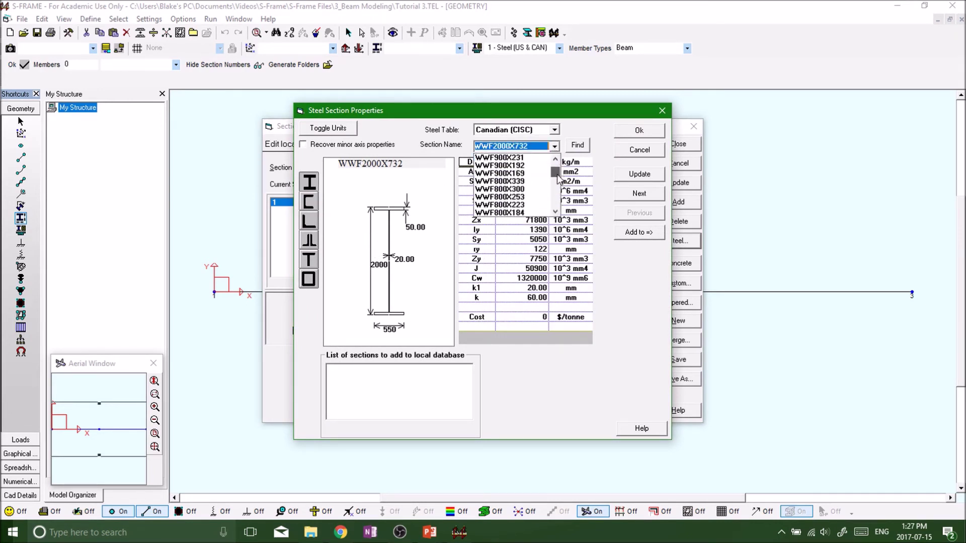
pyautogui.scroll(-15, 533, 181)
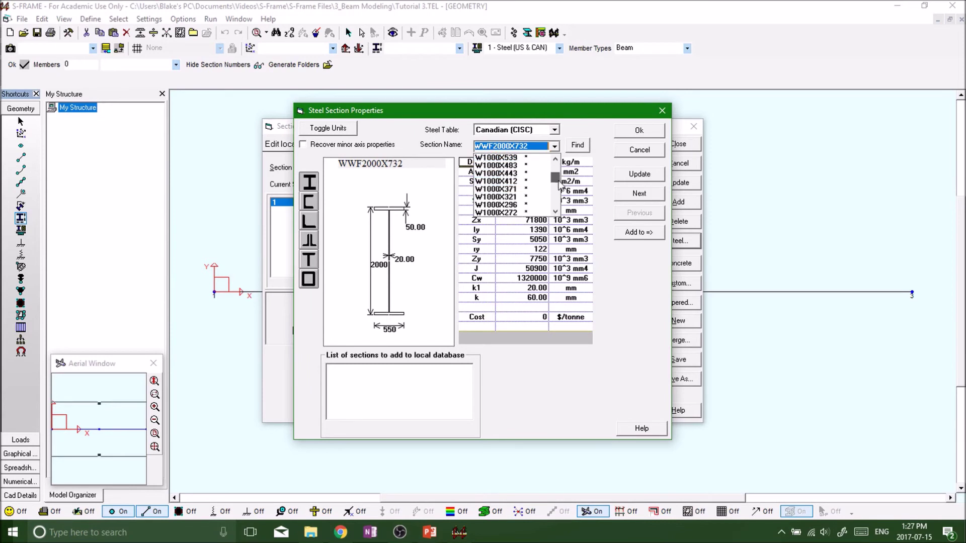
pyautogui.scroll(-10, 511, 188)
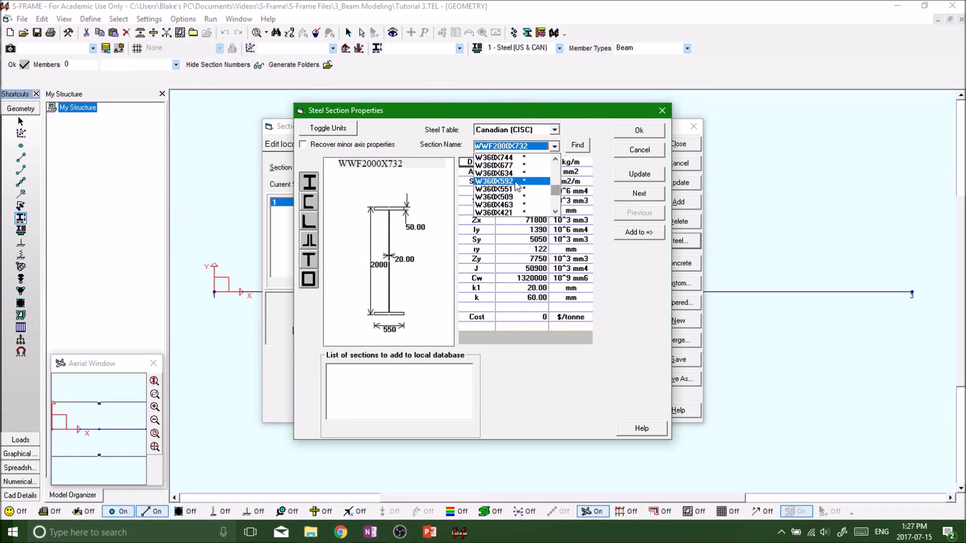
pyautogui.scroll(-10, 558, 198)
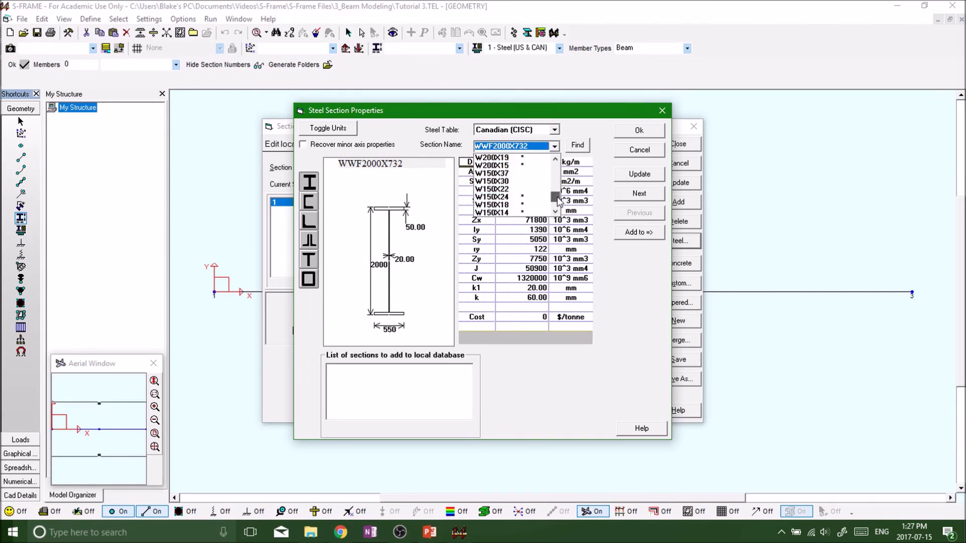
pyautogui.click(502, 166)
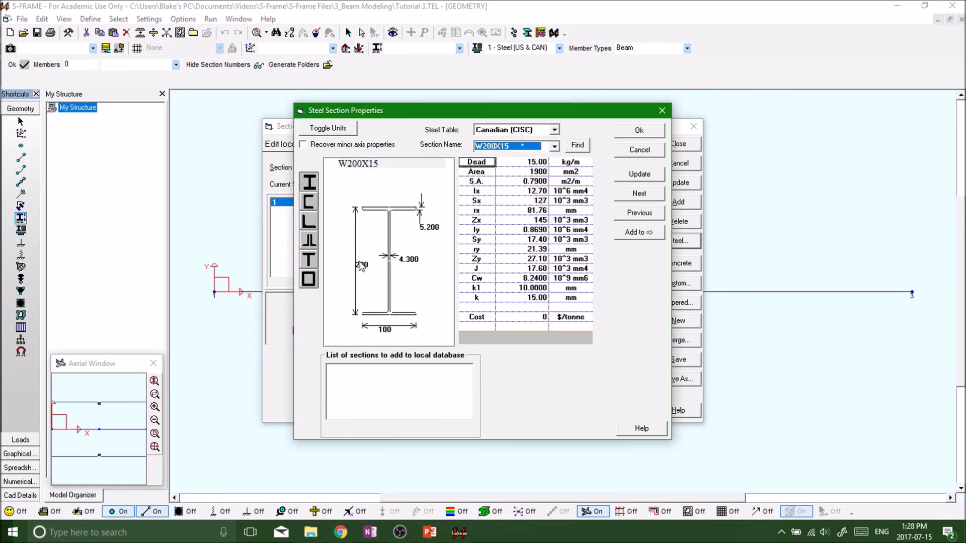
pyautogui.click(639, 130)
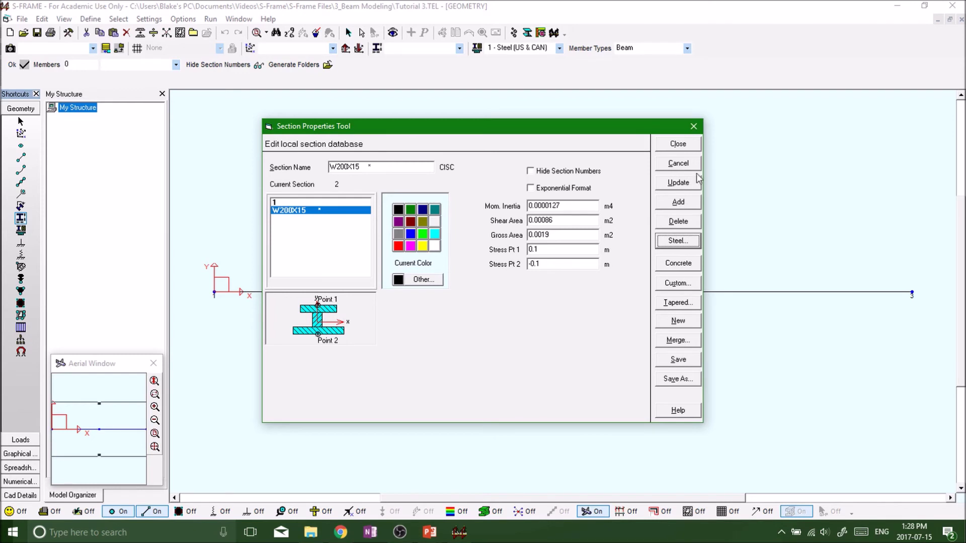
# Step: Make W200X15 the current section, apply the update and close the section database
pyautogui.click(285, 213)
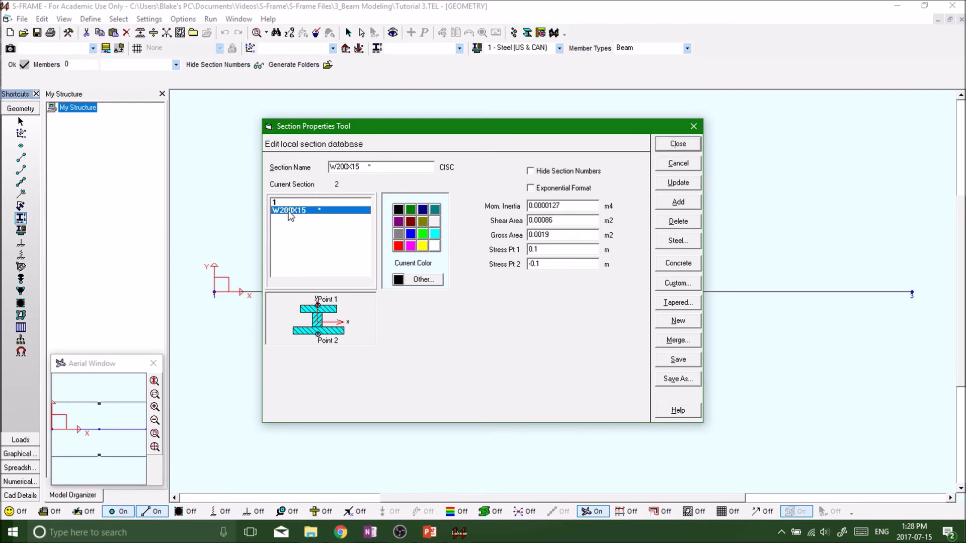
pyautogui.click(679, 184)
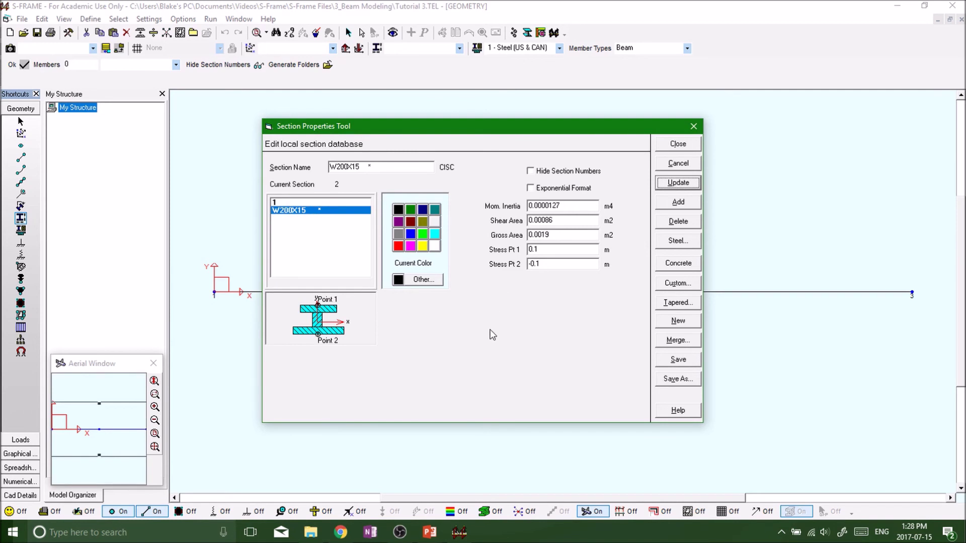
pyautogui.click(678, 144)
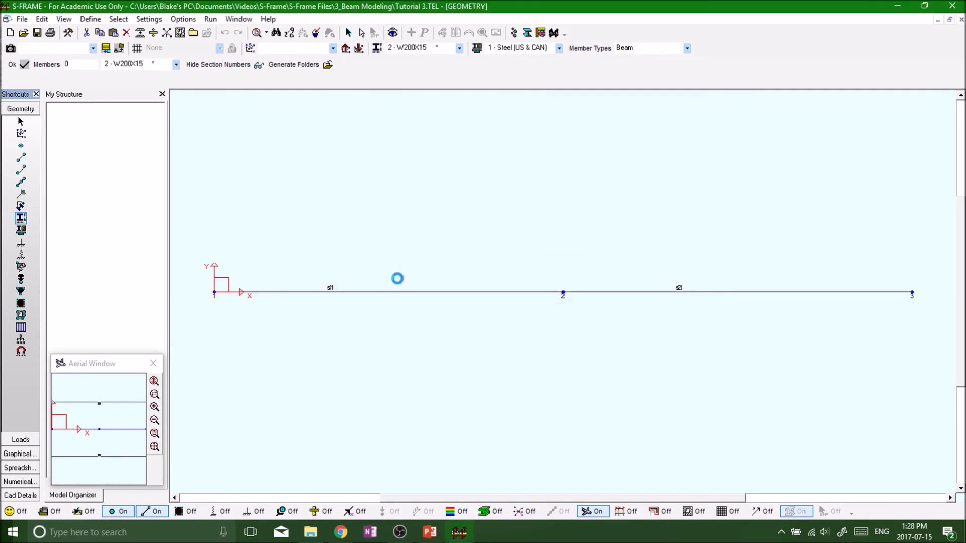
# Step: Assign section W200X15 to the beam members through the member Properties dialog
pyautogui.moveTo(290, 247); pyautogui.dragTo(425, 365)
pyautogui.moveTo(614, 233); pyautogui.dragTo(749, 369)
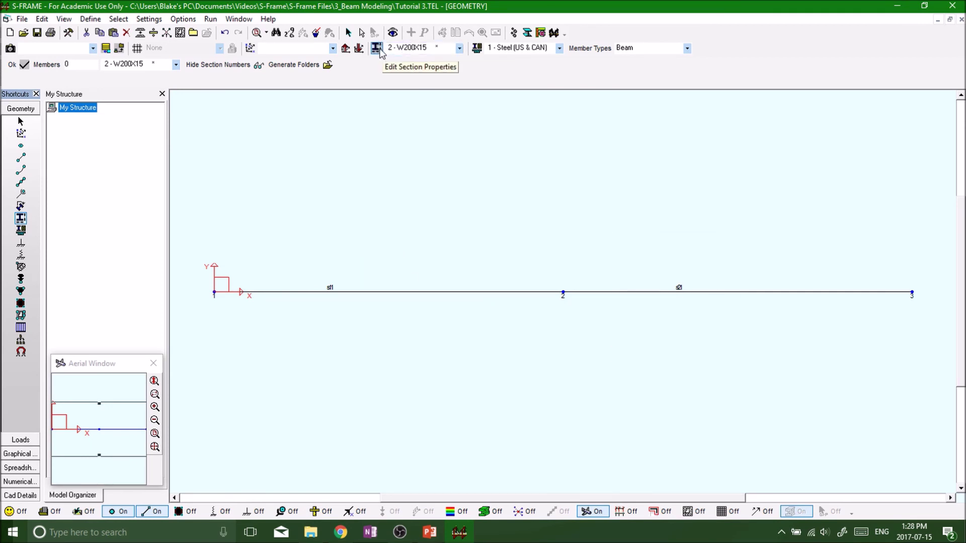
pyautogui.click(352, 289)
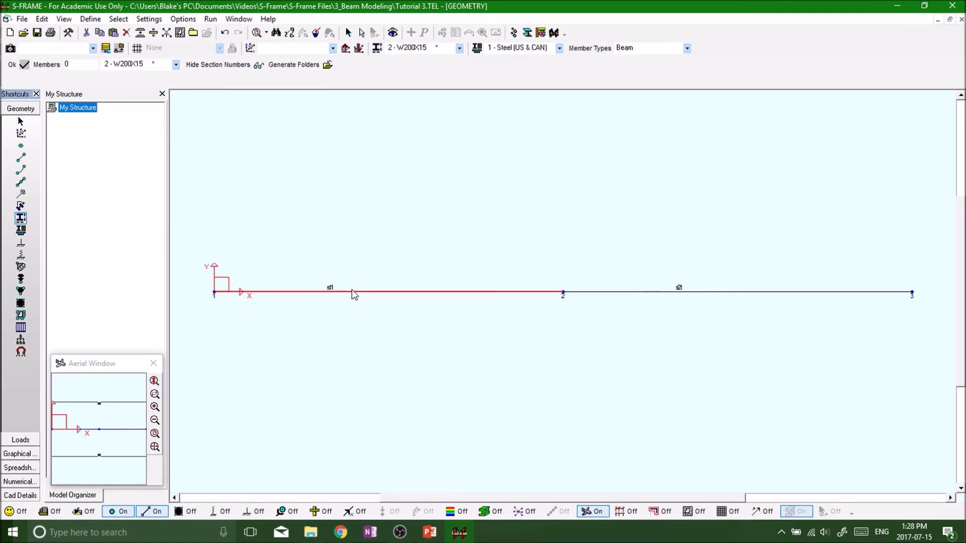
pyautogui.rightClick(353, 290)
pyautogui.click(378, 394)
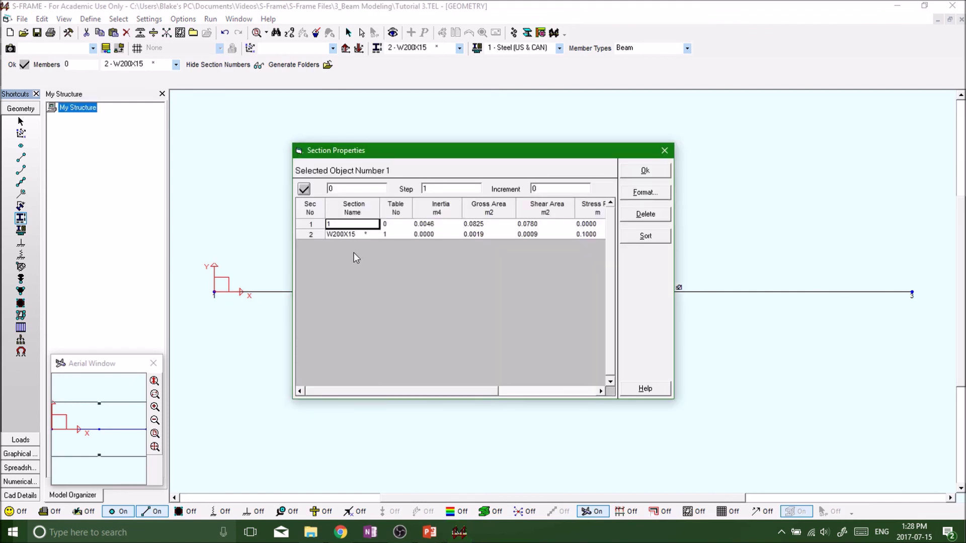
pyautogui.click(350, 235)
pyautogui.press('Return')
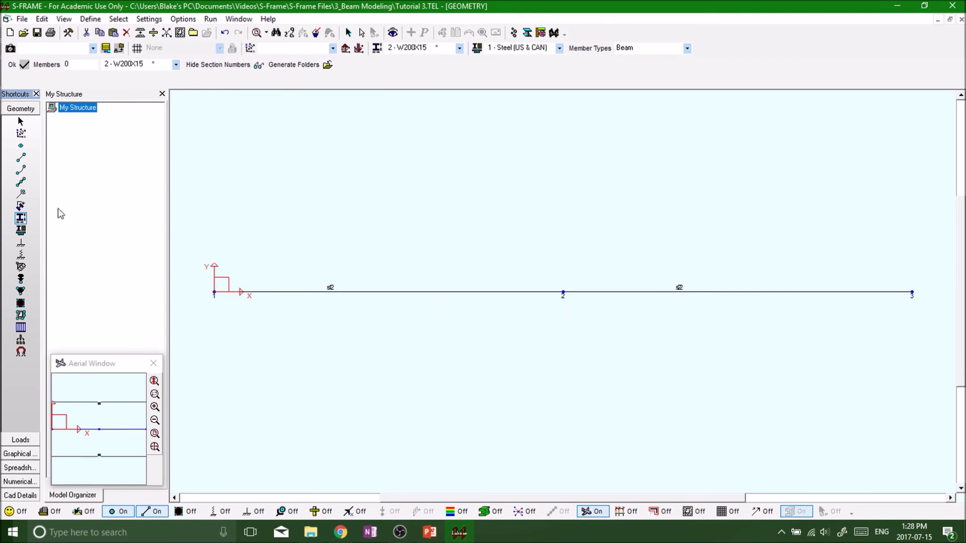
pyautogui.click(21, 206)
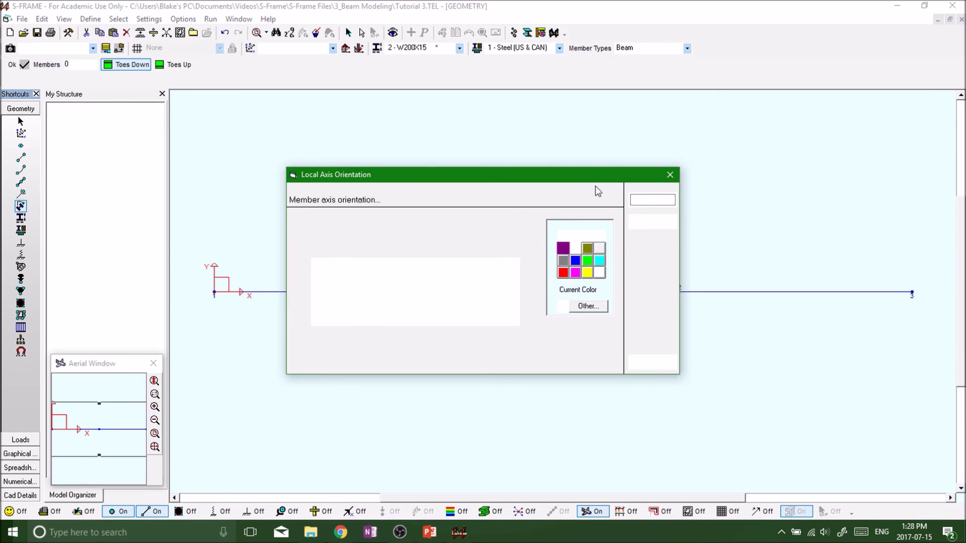
# Step: Accept the local axis orientation and reopen the section database showing W200X15's properties
pyautogui.click(650, 191)
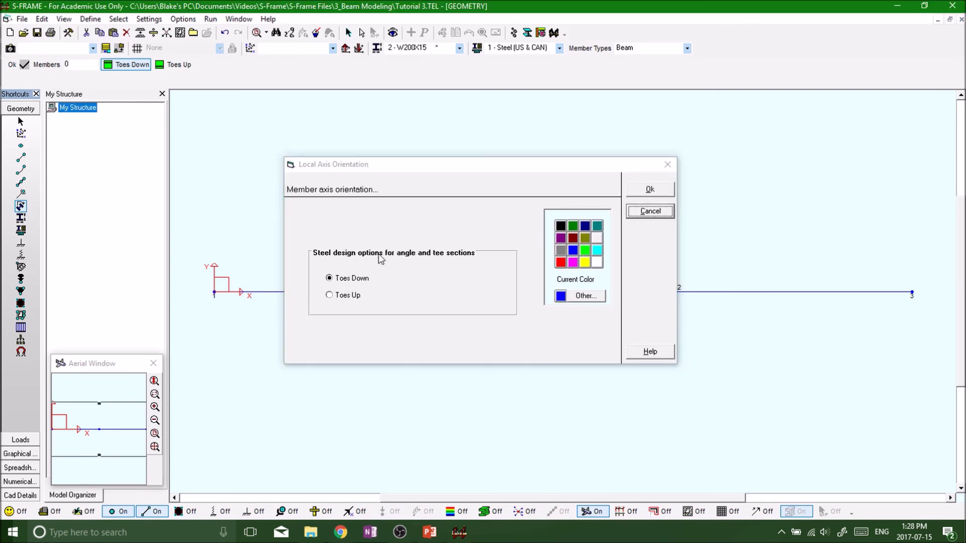
pyautogui.click(20, 218)
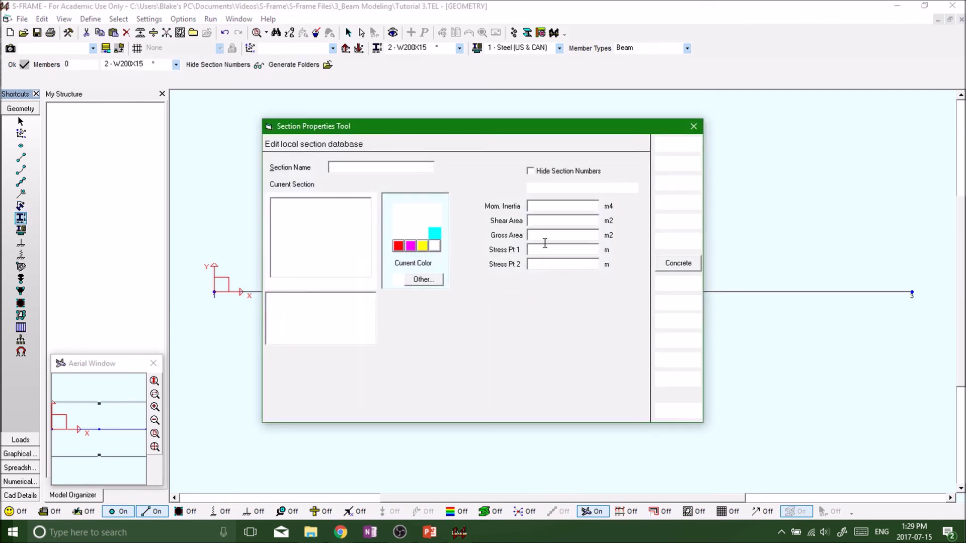
pyautogui.click(294, 212)
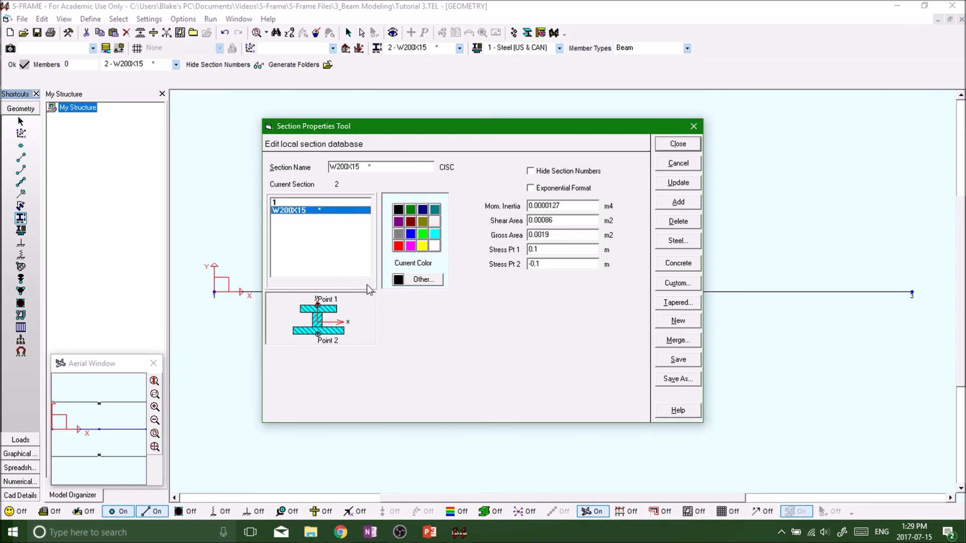